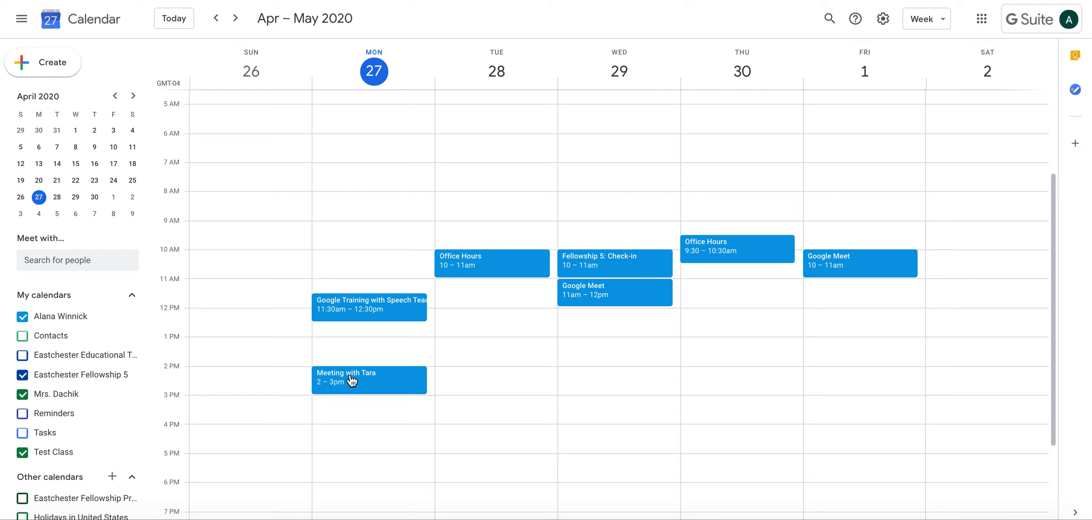
# Discard a stray Tuesday event, reopen the Monday 2 PM meeting, and select its meeting code.
pyautogui.click(451, 377)
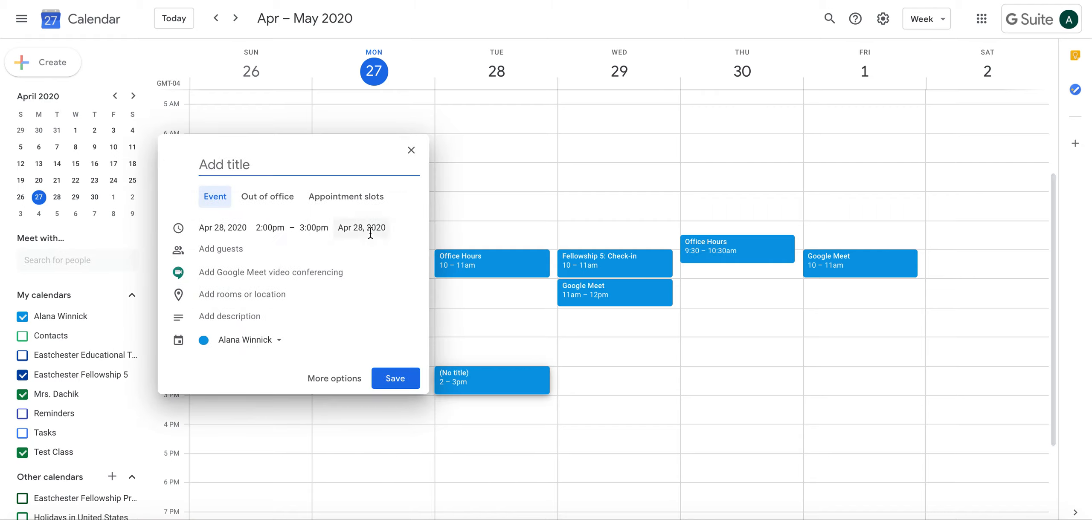
pyautogui.click(411, 150)
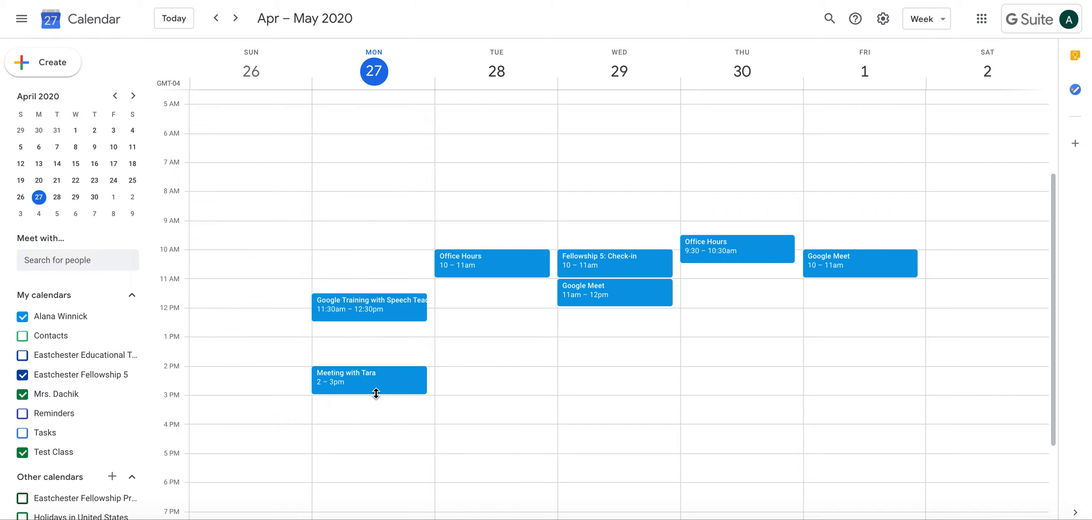
pyautogui.click(375, 389)
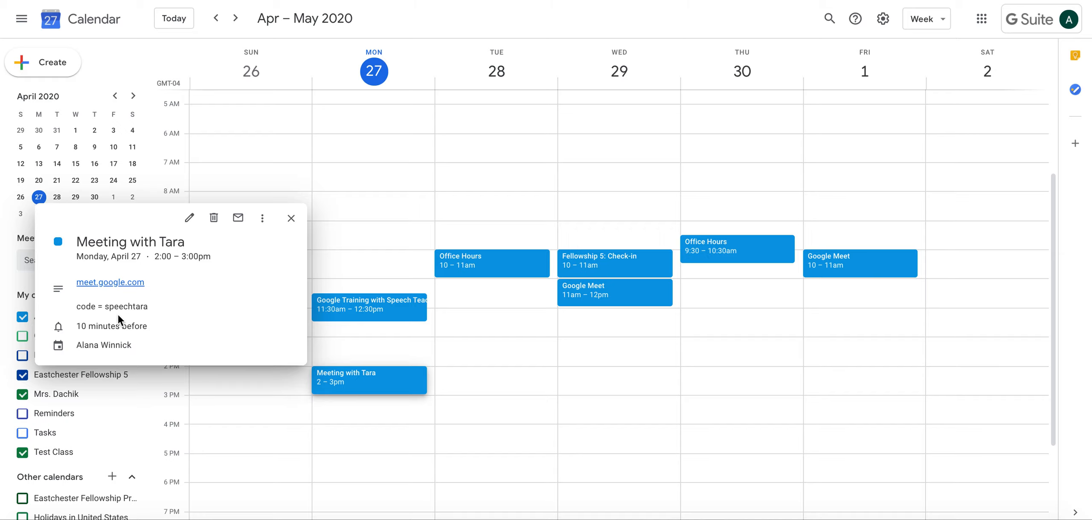
pyautogui.click(189, 218)
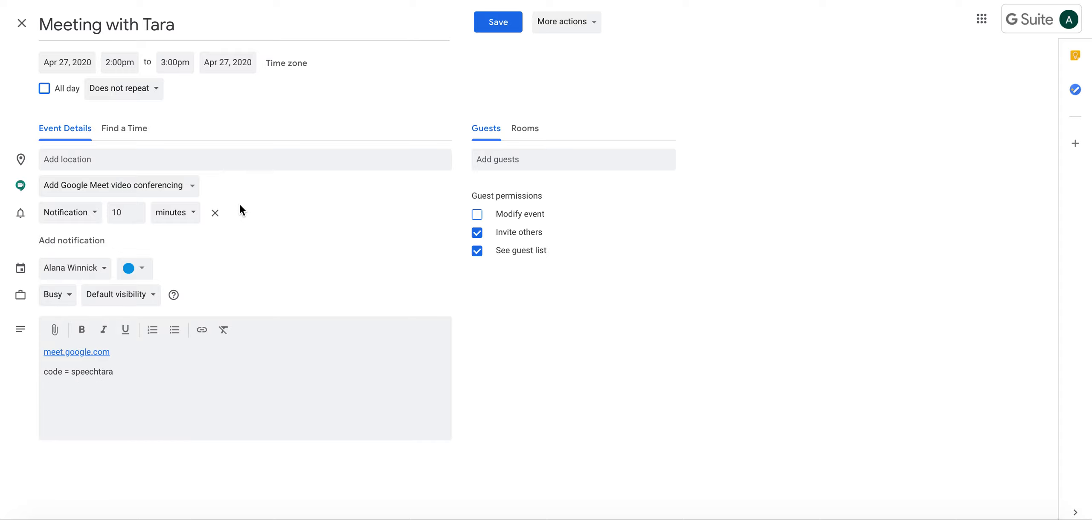
pyautogui.click(21, 23)
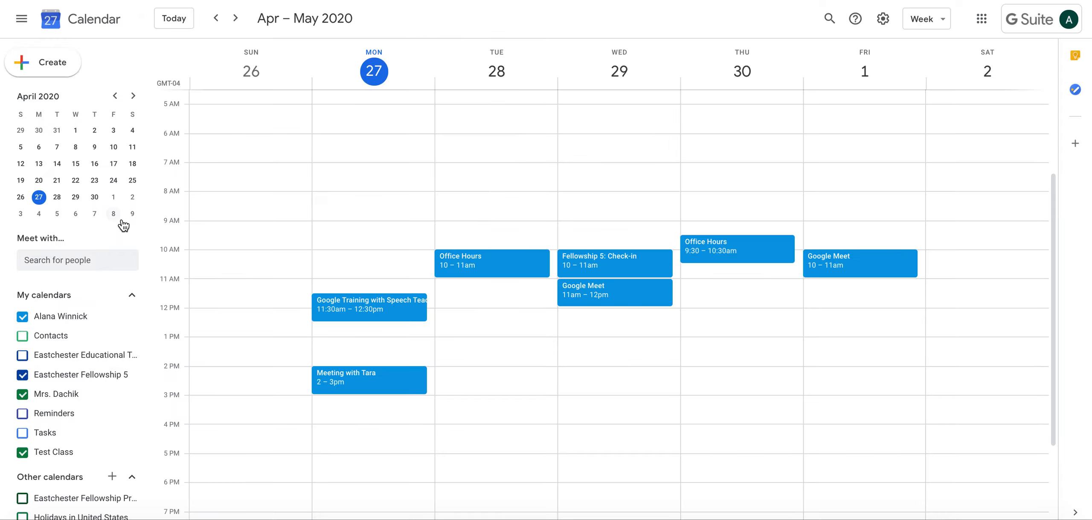
pyautogui.click(344, 386)
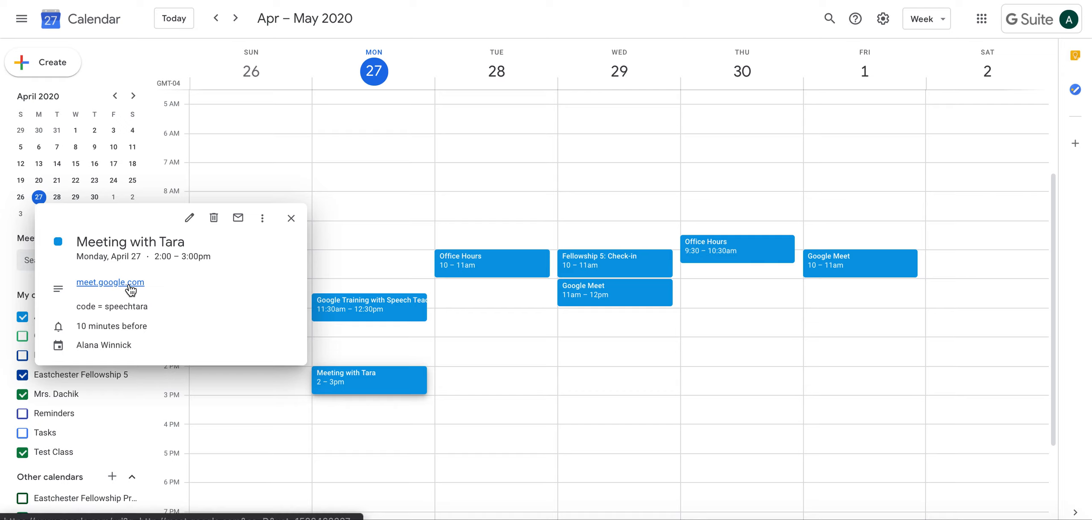
pyautogui.moveTo(105, 307); pyautogui.dragTo(149, 308)
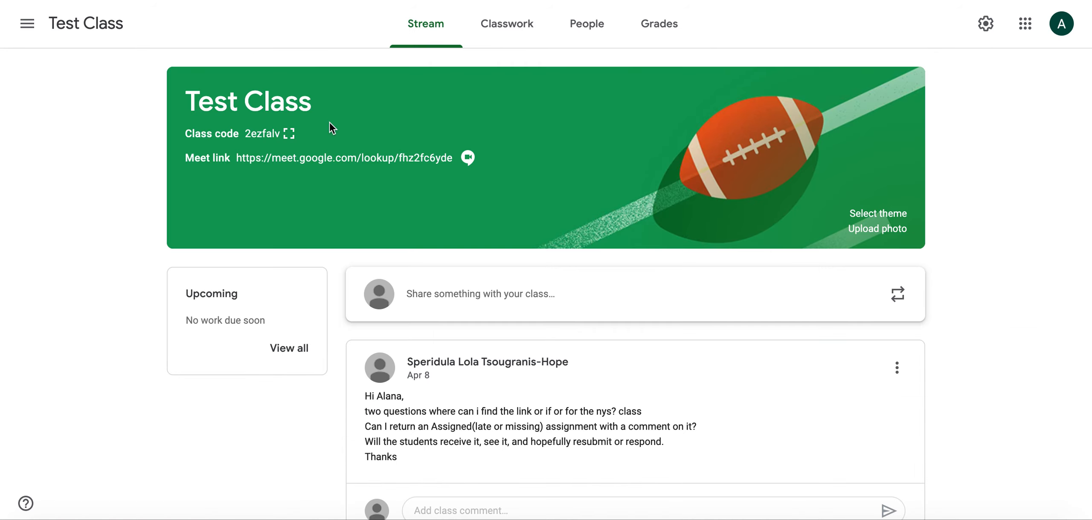
# Discard a started stream post, then create a new Assignment from the Classwork page.
pyautogui.click(497, 295)
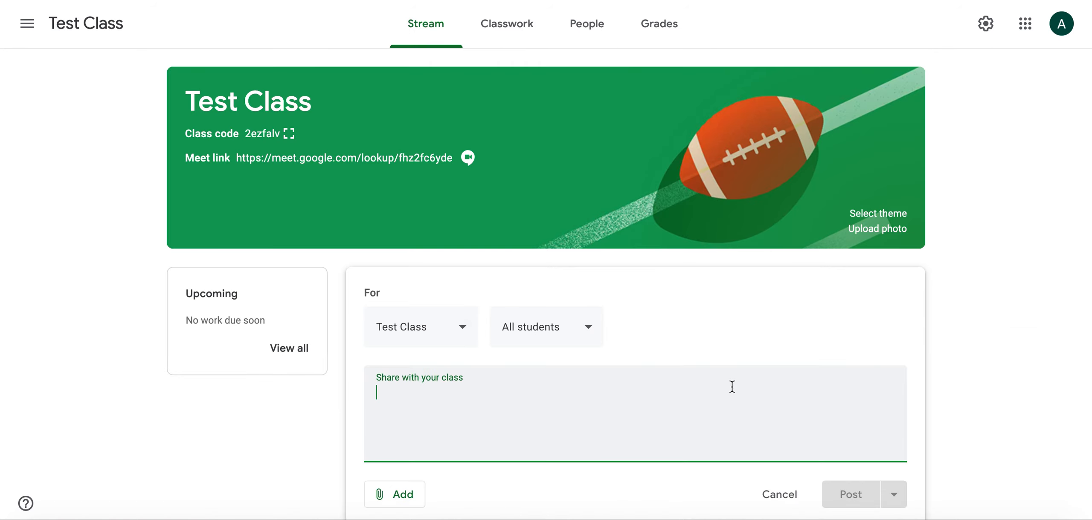
pyautogui.click(779, 496)
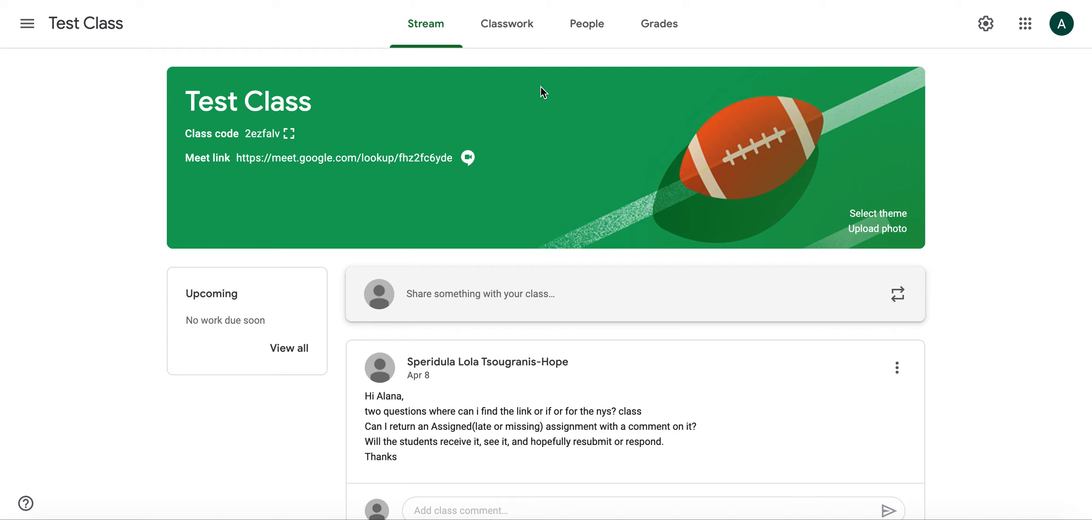
pyautogui.click(506, 27)
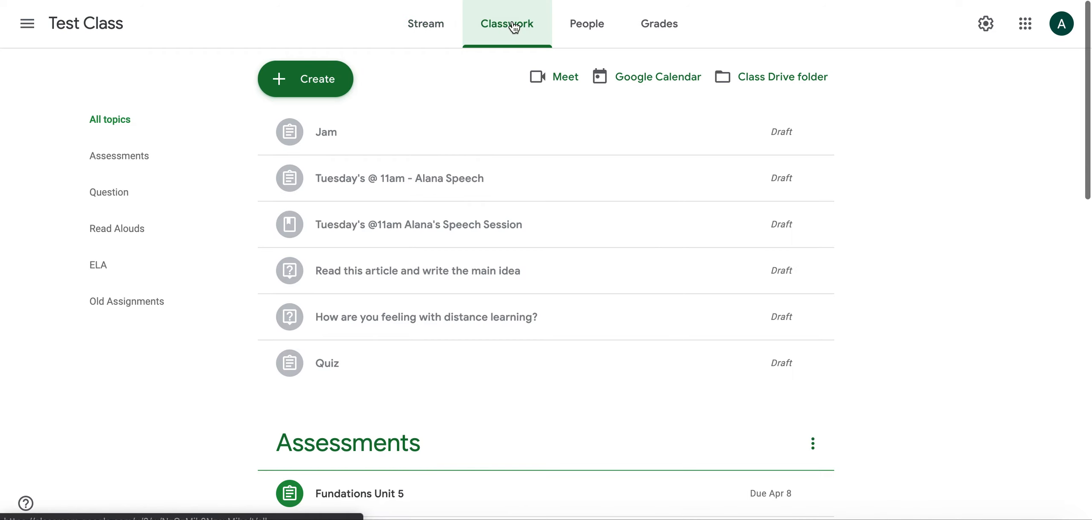
pyautogui.click(317, 95)
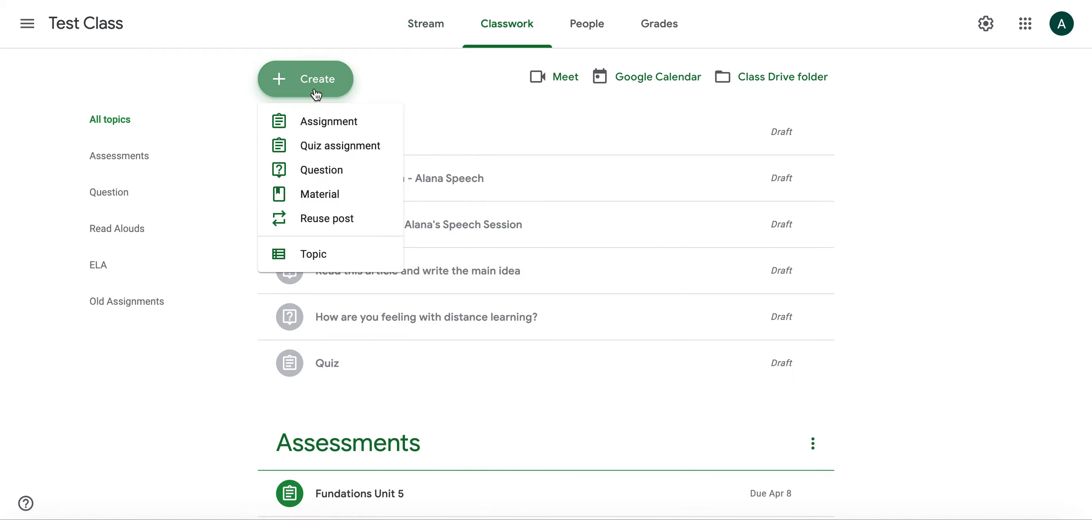
pyautogui.click(316, 121)
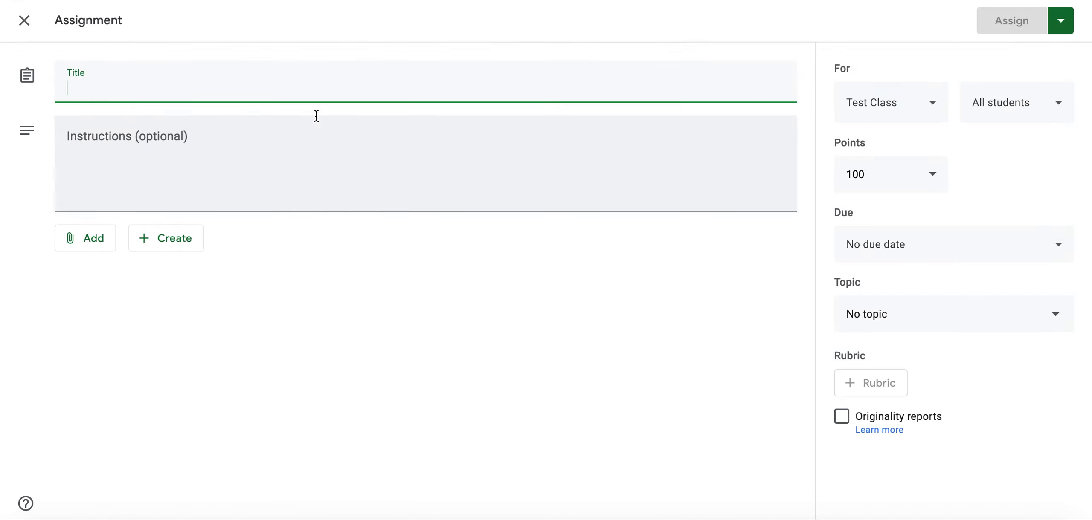
# Title the assignment 'Office Hours'.
pyautogui.write('Office')
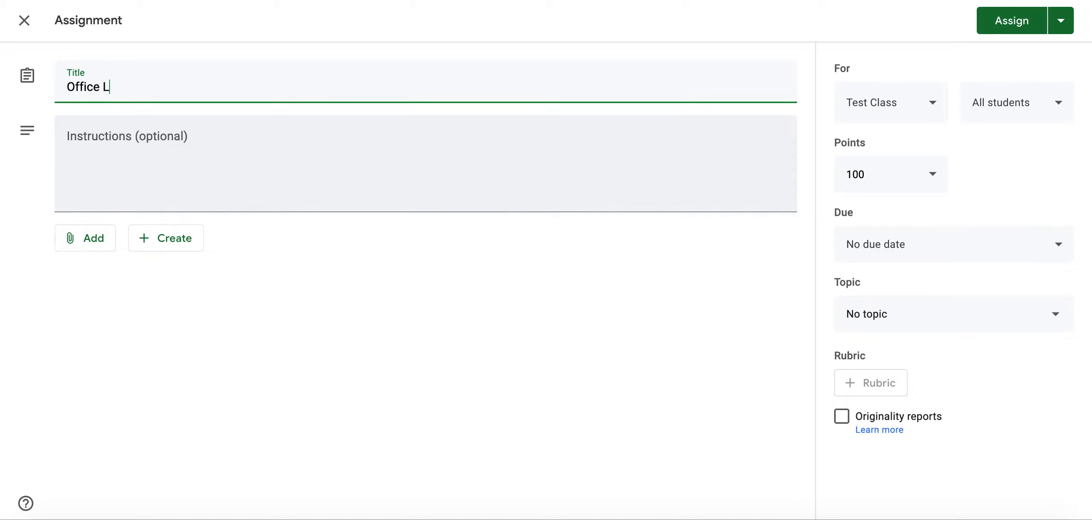
pyautogui.write(' O')
pyautogui.press('BackSpace')
pyautogui.write('Hours')
# Attach the link Meet.google.com and write instructions stating the meeting code.
pyautogui.click(87, 256)
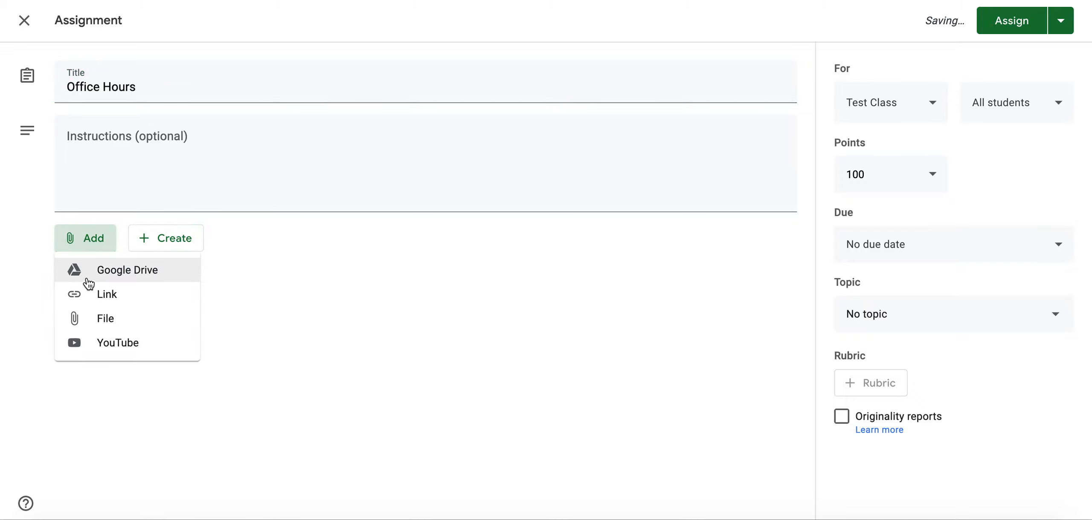
pyautogui.click(92, 294)
pyautogui.write('Meet.google.')
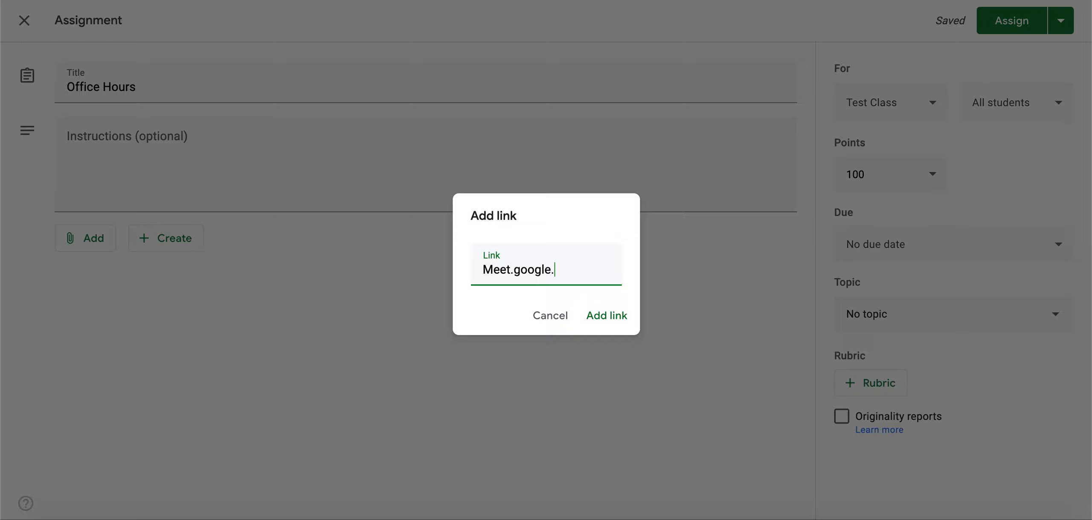
pyautogui.write('com')
pyautogui.click(593, 317)
pyautogui.click(379, 158)
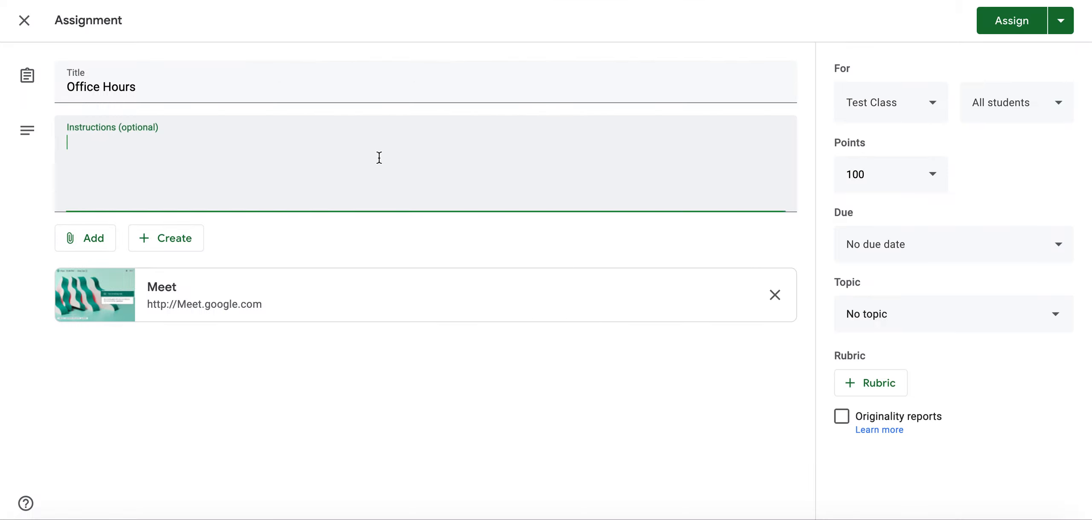
pyautogui.write('Code')
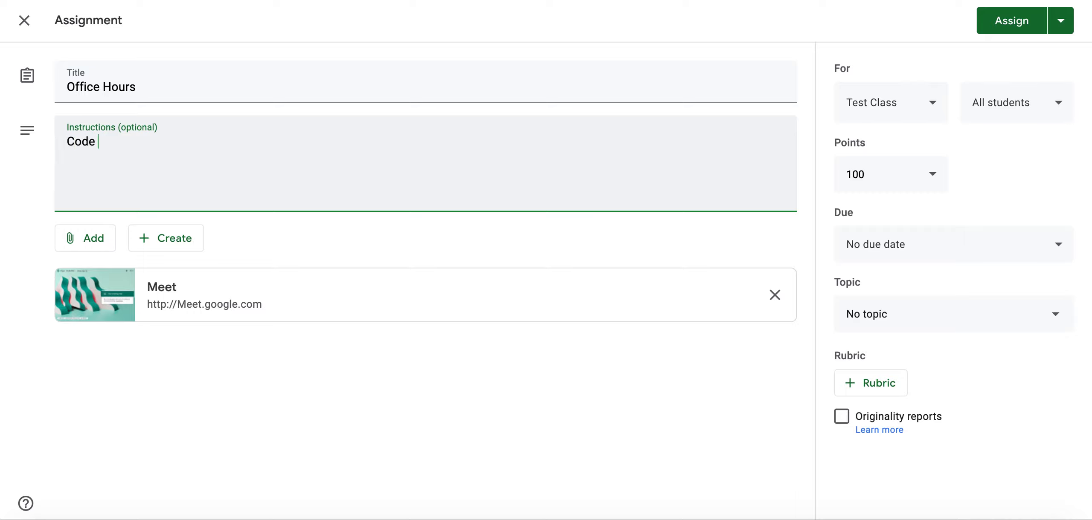
# Restrict the assignment to three selected students and set the due date to Tomorrow.
pyautogui.click(1029, 117)
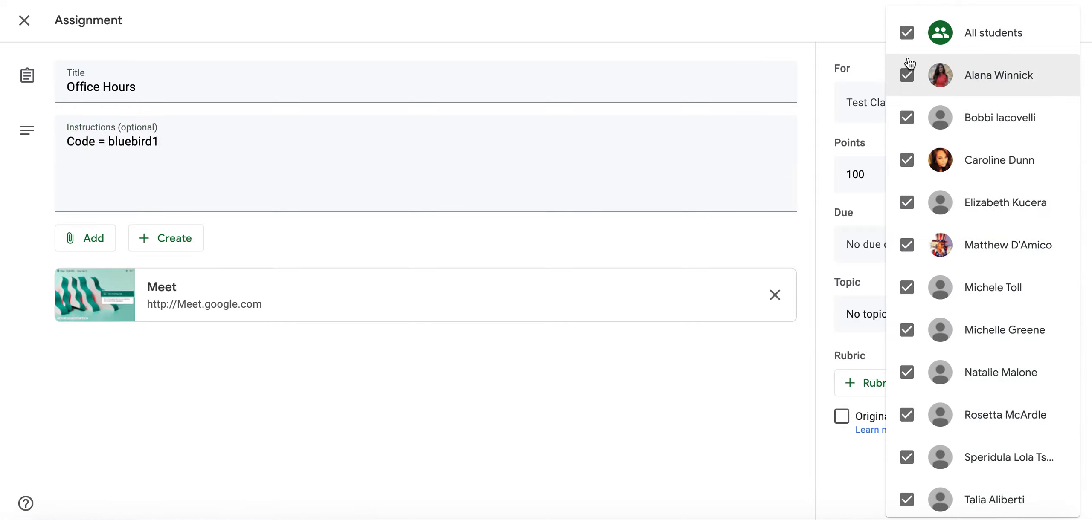
pyautogui.click(906, 40)
pyautogui.click(907, 75)
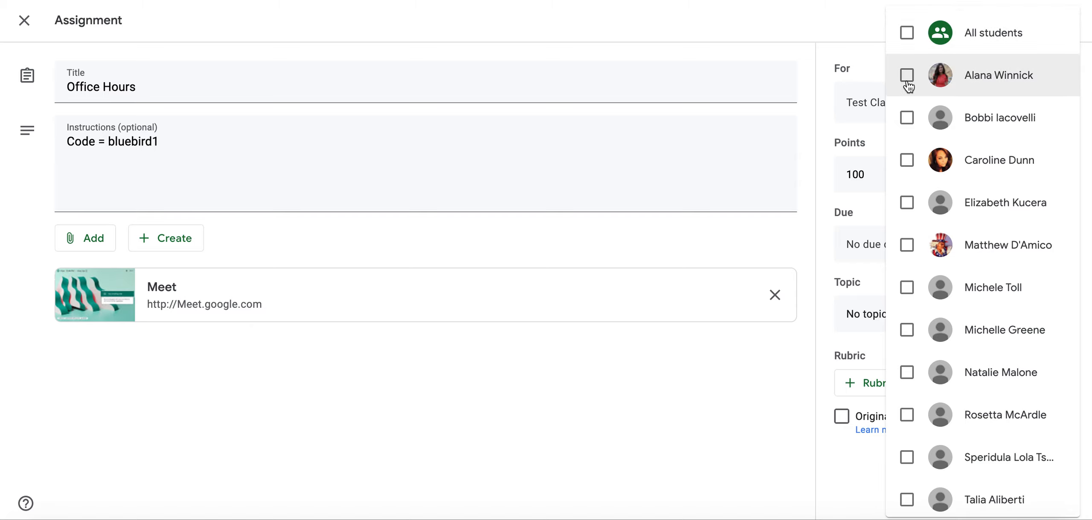
pyautogui.click(906, 118)
pyautogui.click(907, 162)
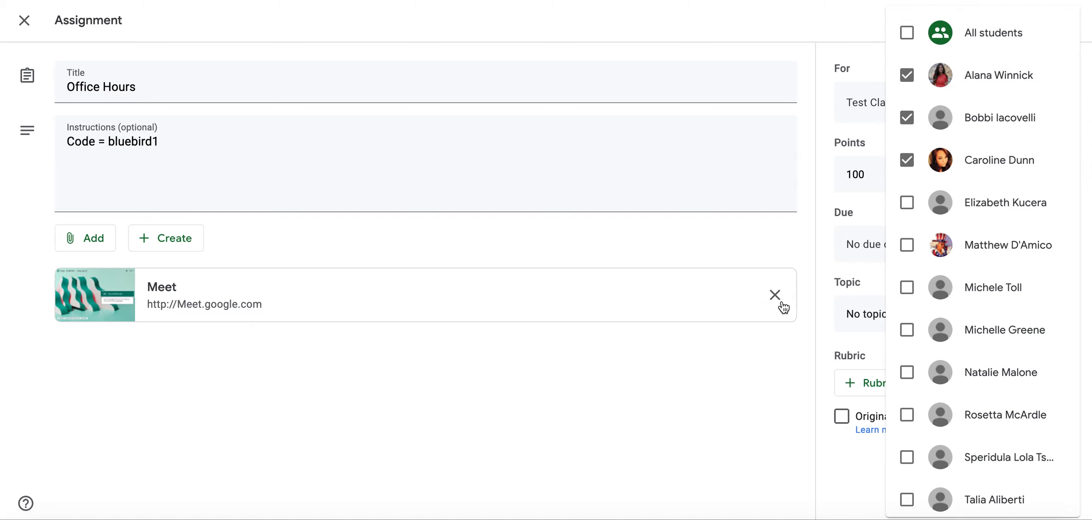
pyautogui.click(761, 358)
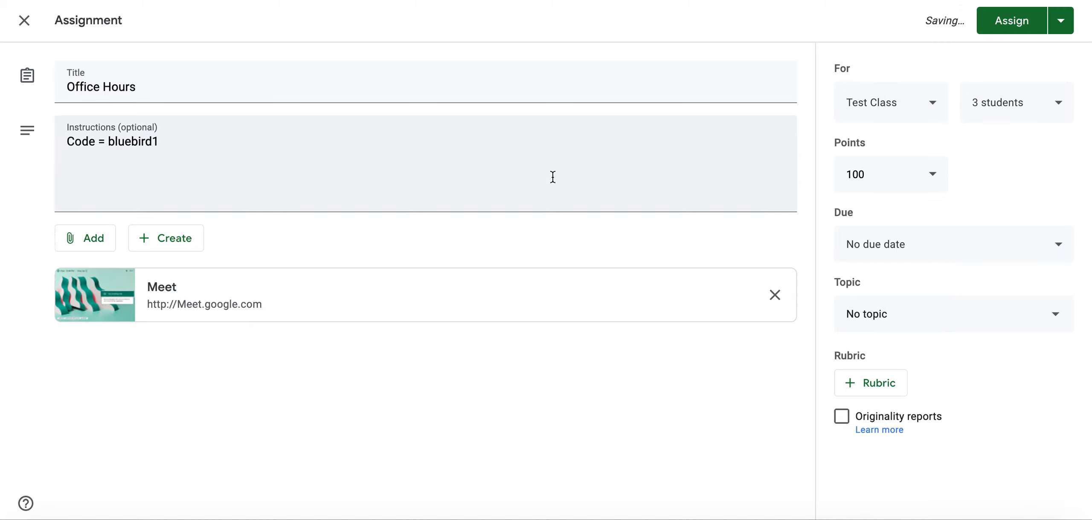
pyautogui.click(858, 247)
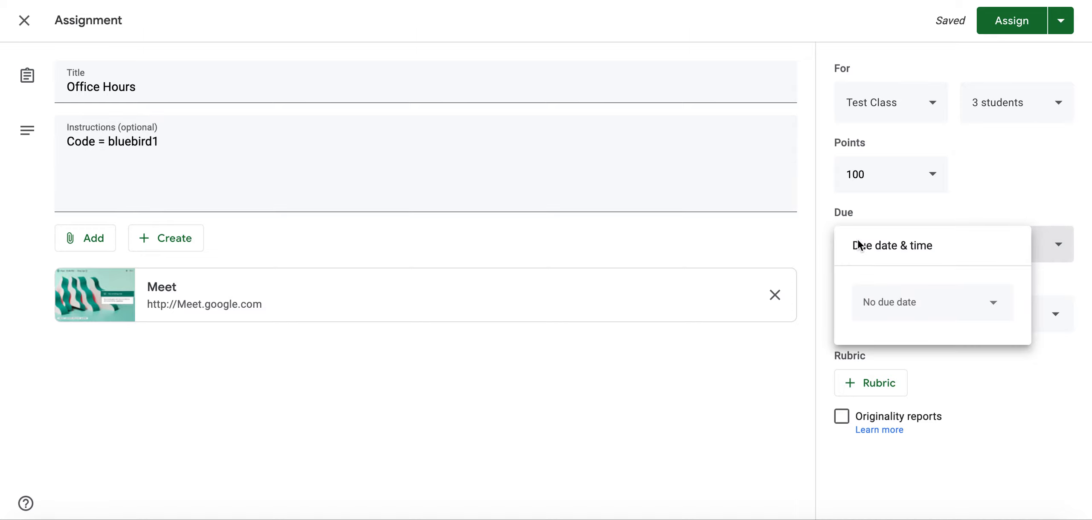
pyautogui.click(876, 318)
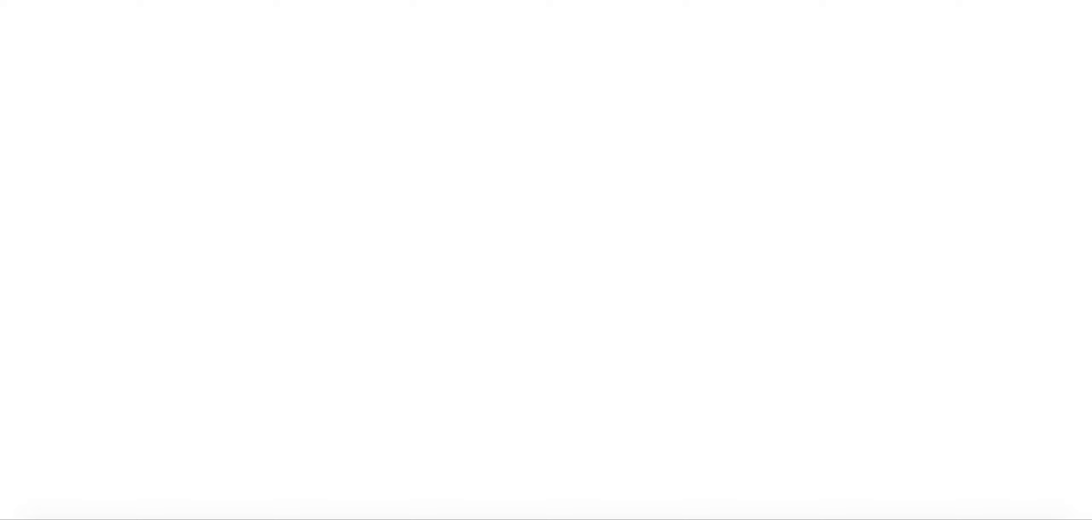
# Retitle the assignment 'Small Group ELA: Friday 5/1 @ 2pm' and close it as a draft.
pyautogui.click(212, 154)
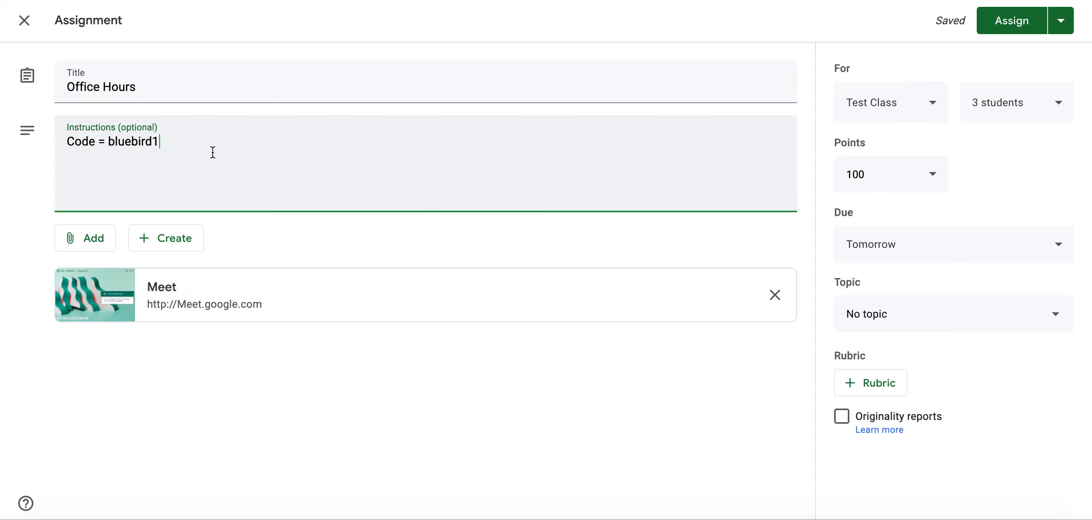
pyautogui.click(175, 88)
pyautogui.write('T')
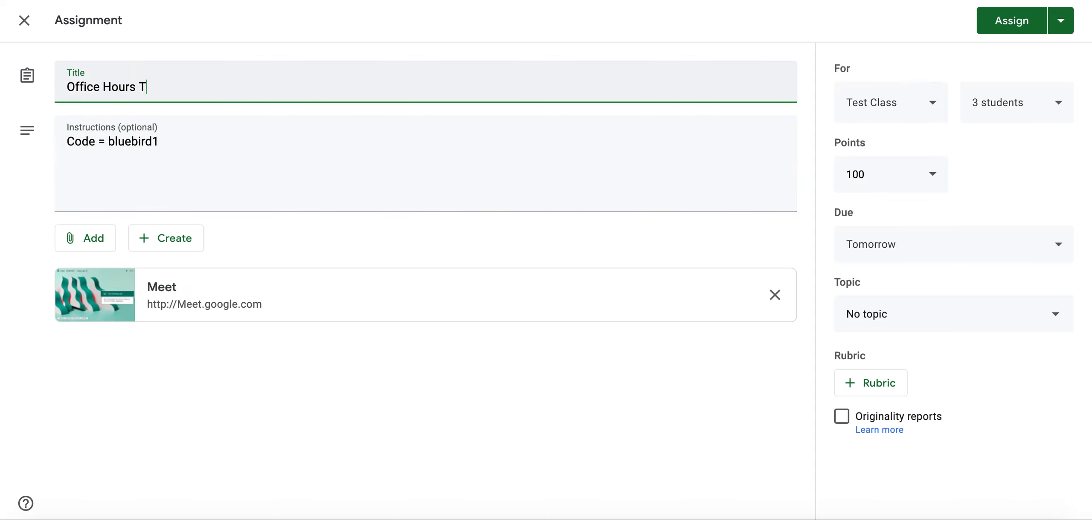
pyautogui.moveTo(188, 82); pyautogui.dragTo(32, 90)
pyautogui.write('S')
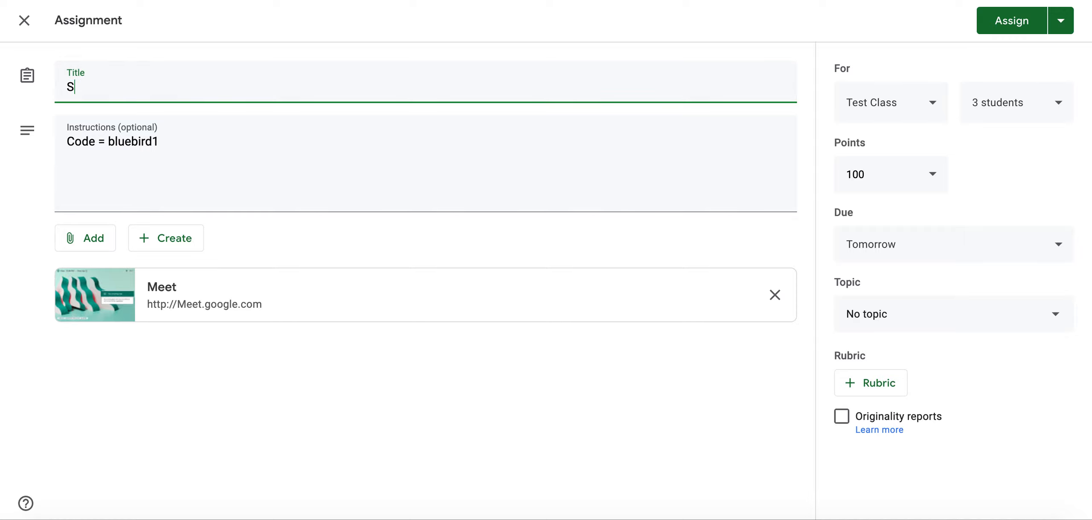
pyautogui.write('mall Group ELA')
pyautogui.write(': Tuesday')
pyautogui.press('BackSpace')
pyautogui.press('BackSpace')
pyautogui.press('BackSpace')
pyautogui.press('BackSpace')
pyautogui.press('BackSpace')
pyautogui.press('BackSpace')
pyautogui.press('BackSpace')
pyautogui.press('BackSpace')
pyautogui.write('Friday 5/1 @2pm')
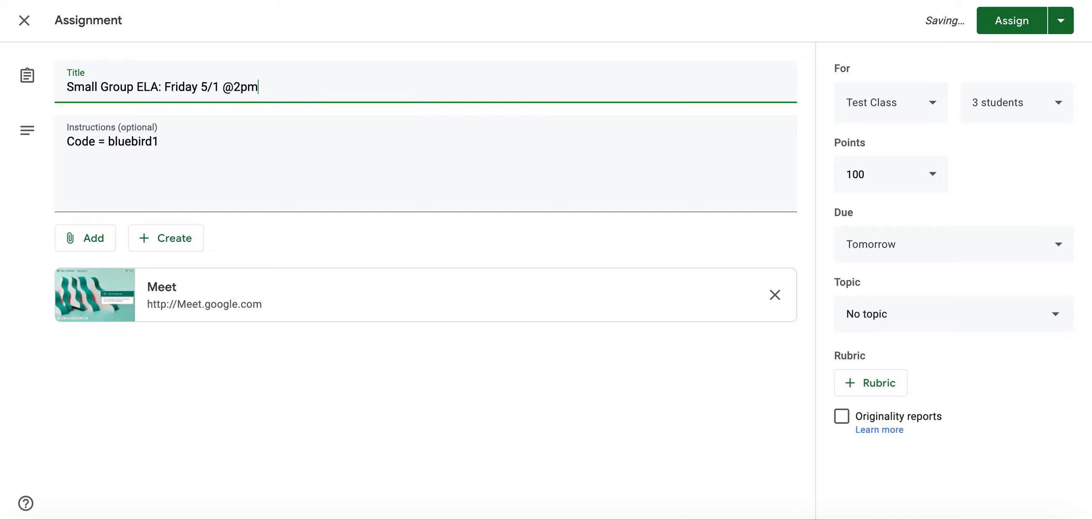
pyautogui.click(236, 90)
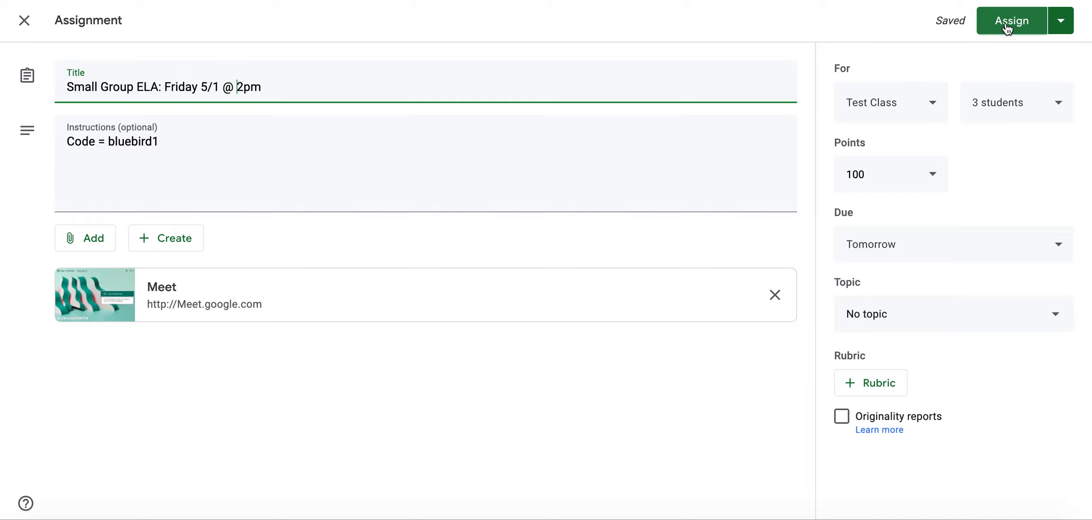
pyautogui.click(24, 22)
pyautogui.click(350, 81)
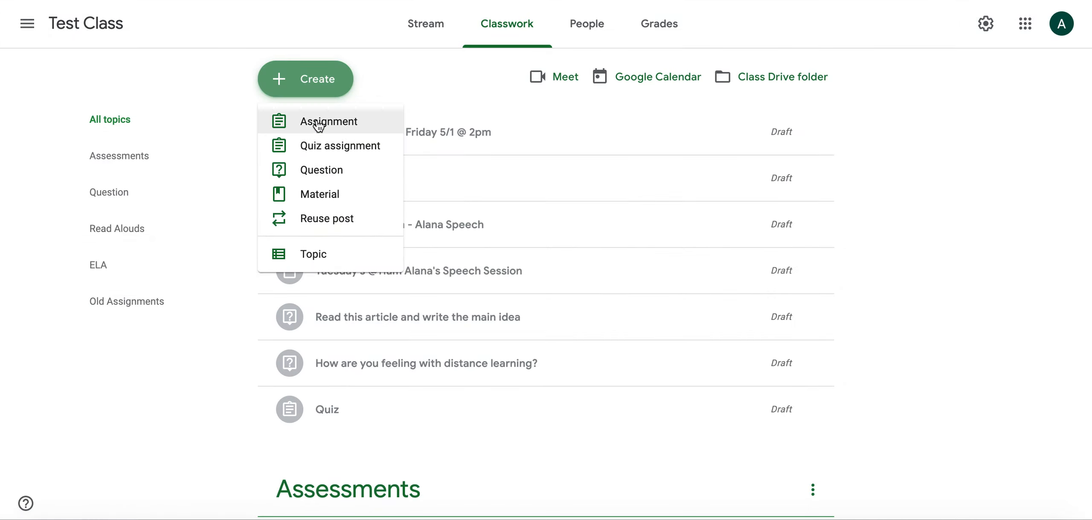
# Create an assignment titled '5/1 Office Hours at 2pm' telling students to click the Classroom banner link.
pyautogui.click(318, 120)
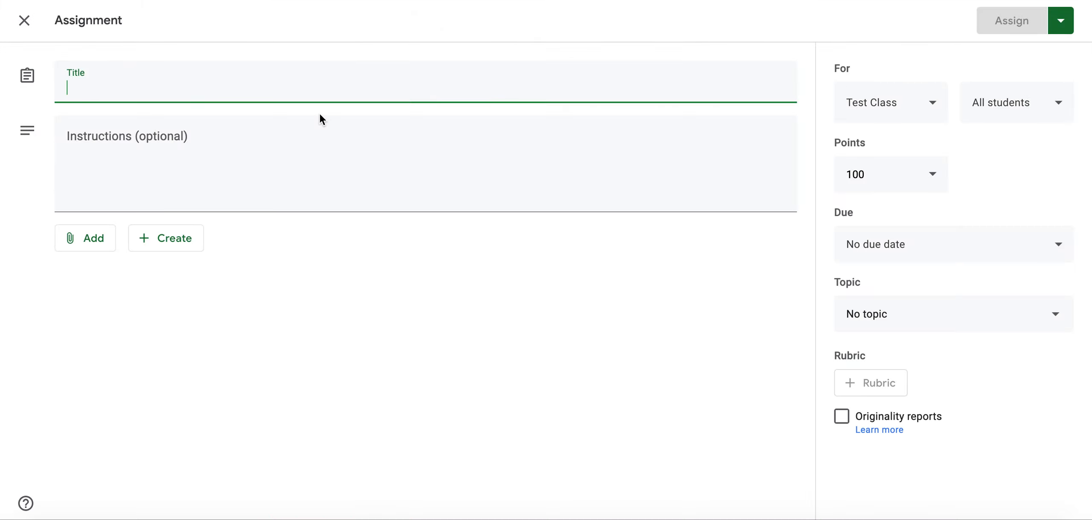
pyautogui.write('Office Hours')
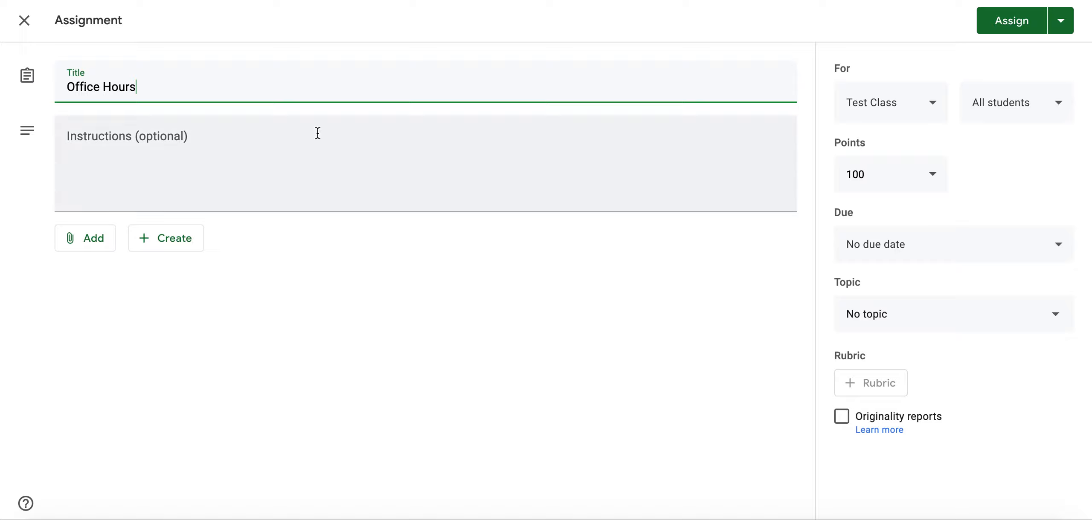
pyautogui.click(301, 176)
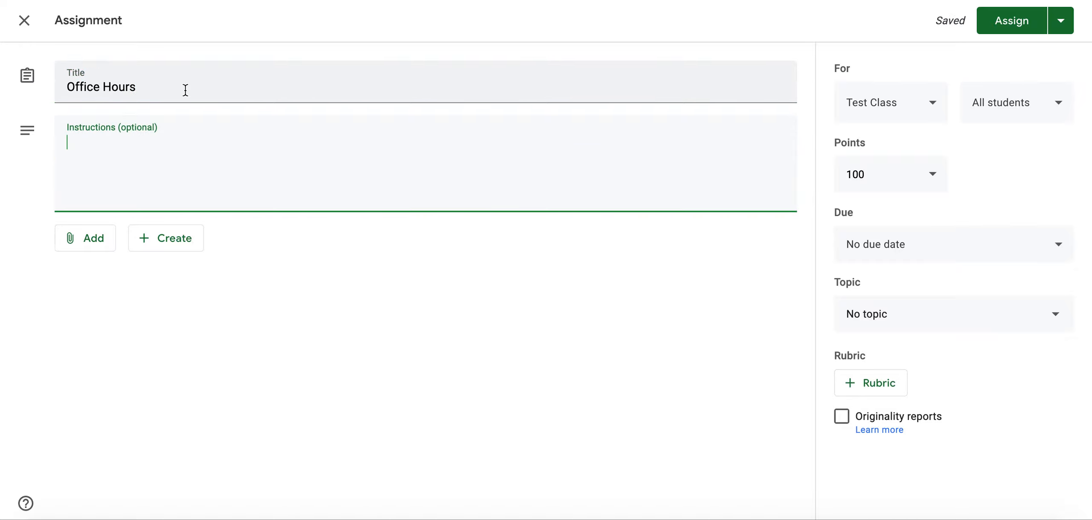
pyautogui.click(67, 88)
pyautogui.write('5/1')
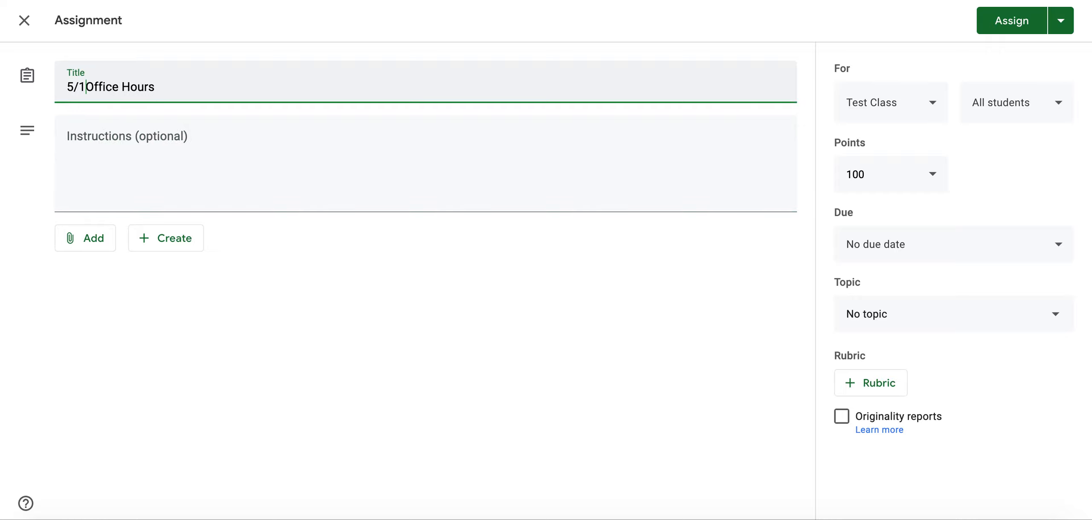
pyautogui.click(176, 85)
pyautogui.write('at 2')
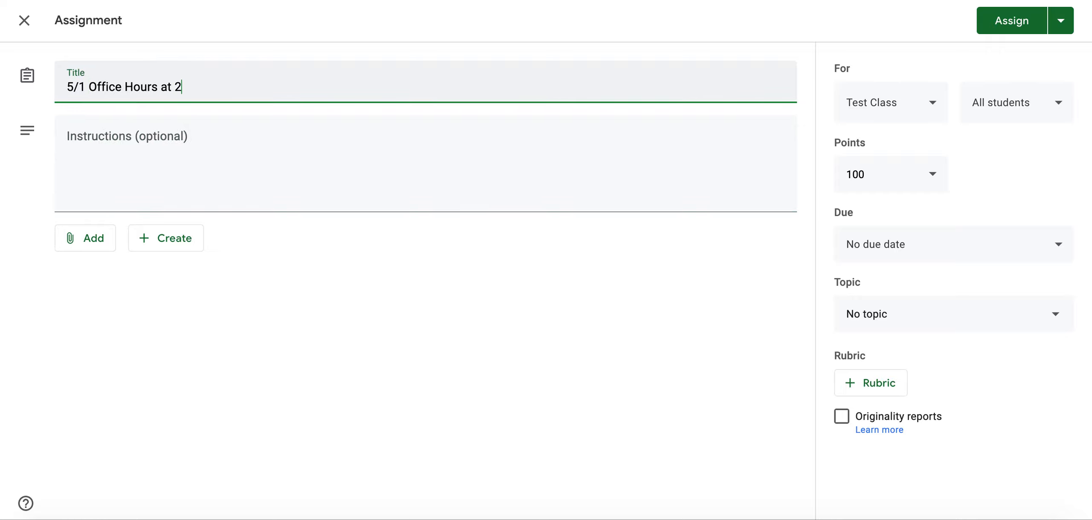
pyautogui.write('pm')
pyautogui.click(174, 143)
pyautogui.write('Click on the link in the Google Classroom banner')
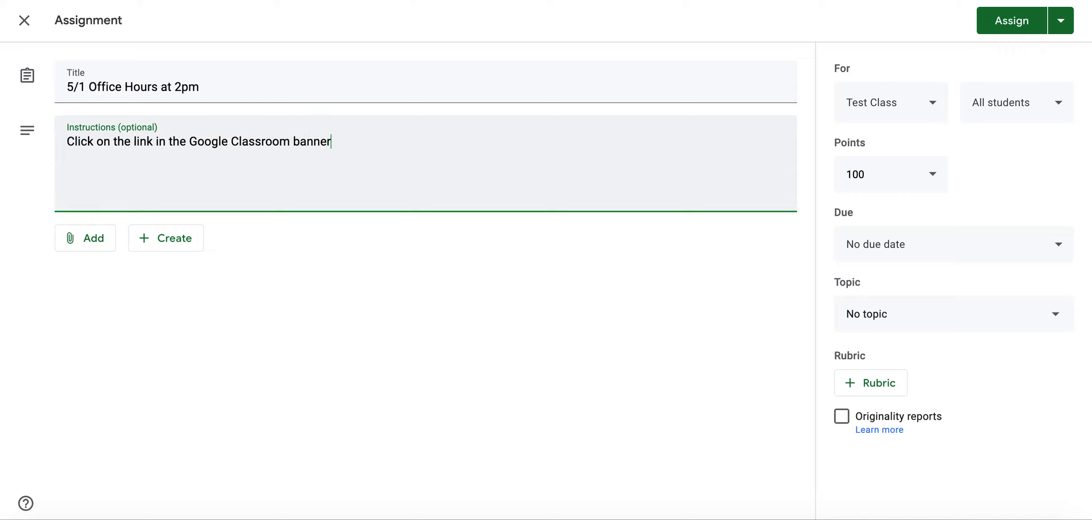
# Keep all students as recipients, save the post as a draft, and open the Stream banner's Meet link.
pyautogui.click(1025, 113)
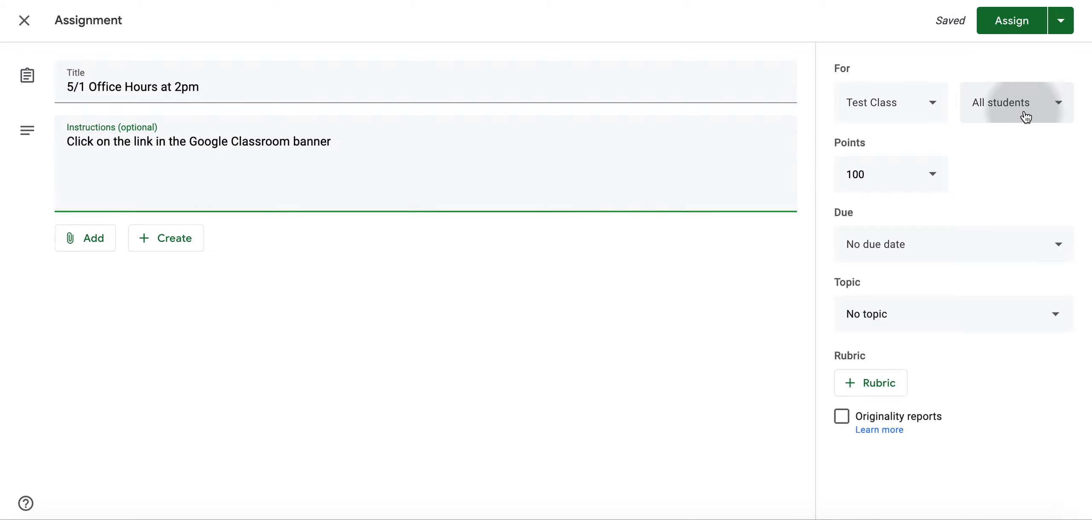
pyautogui.click(790, 64)
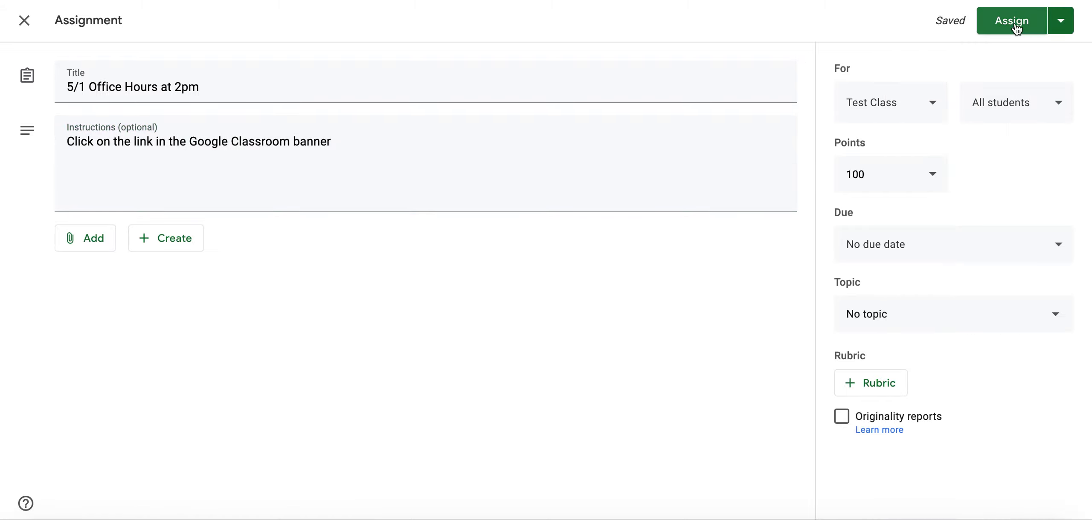
pyautogui.click(22, 24)
pyautogui.click(409, 29)
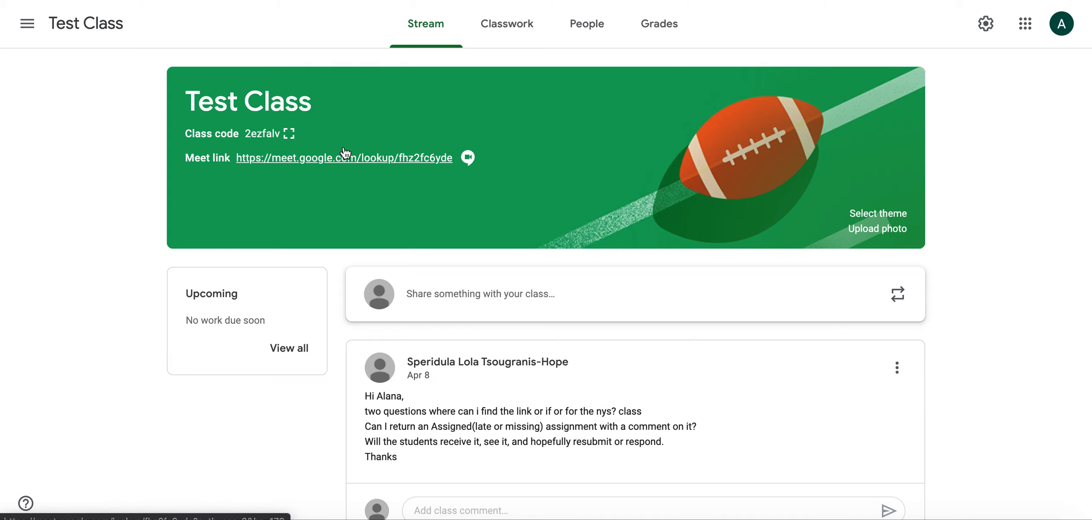
pyautogui.click(346, 166)
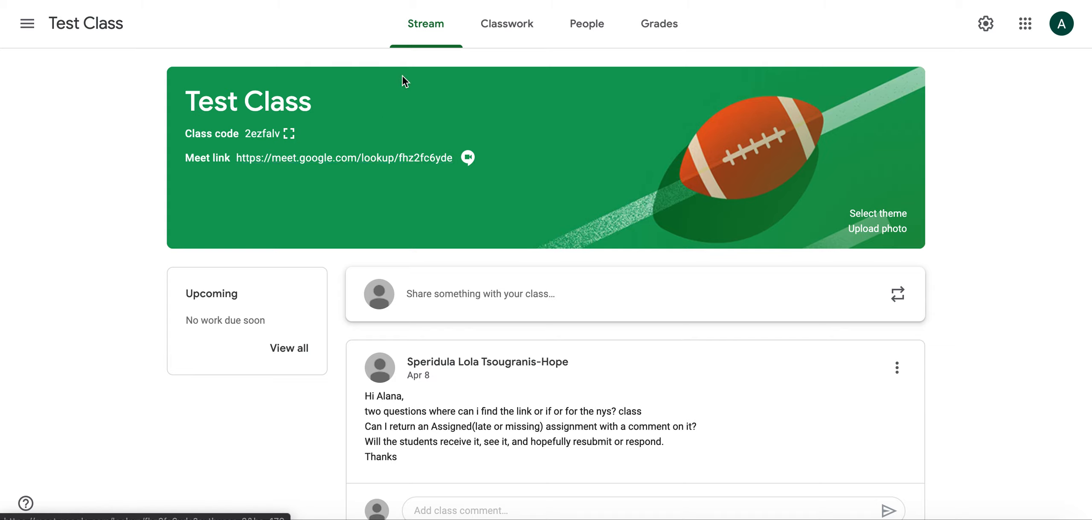